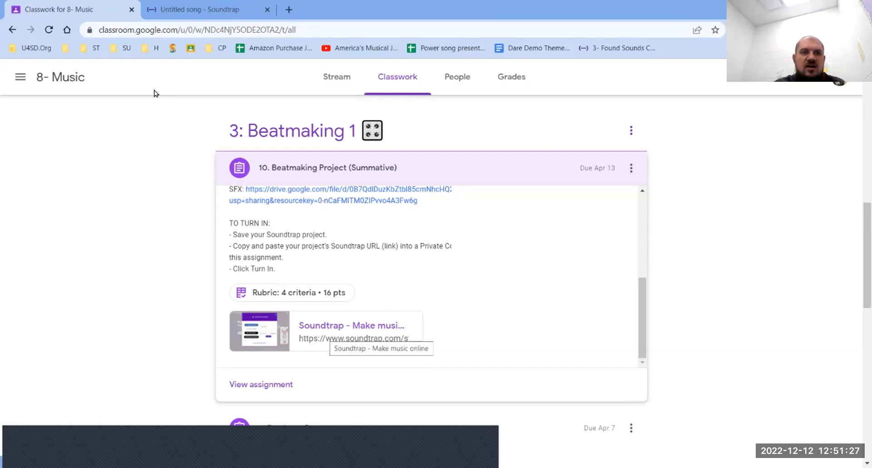
Switch to the untitled Soundtrap song and rename it "Beatmaking Project"
{"action": "left_click", "coordinate": [180, 7]}
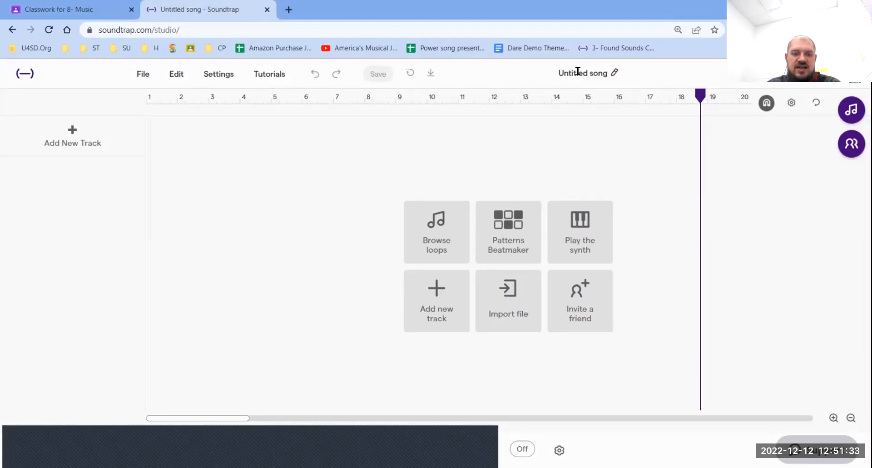
{"action": "left_click", "coordinate": [578, 71]}
{"action": "type", "text": "Beatmaking Project"}
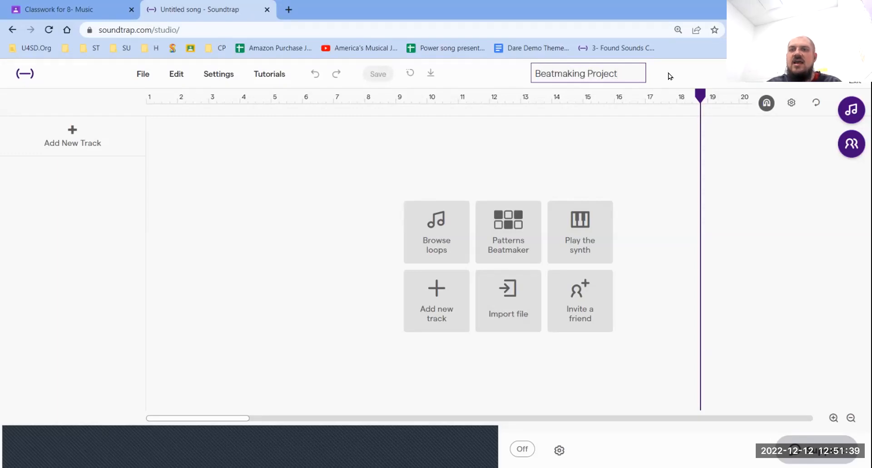
{"action": "left_click", "coordinate": [669, 76]}
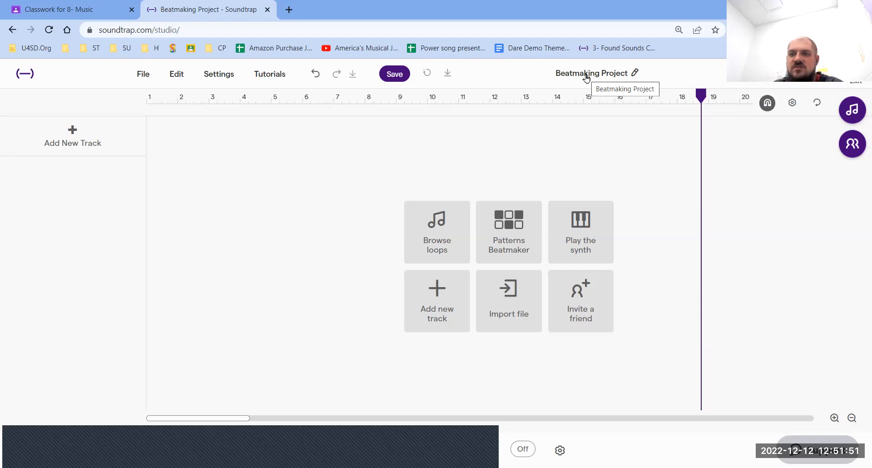
Browse the Drums loops, preview Parts - Future Trap 02 (Full Beat) and add it as a track
{"action": "left_click", "coordinate": [854, 112]}
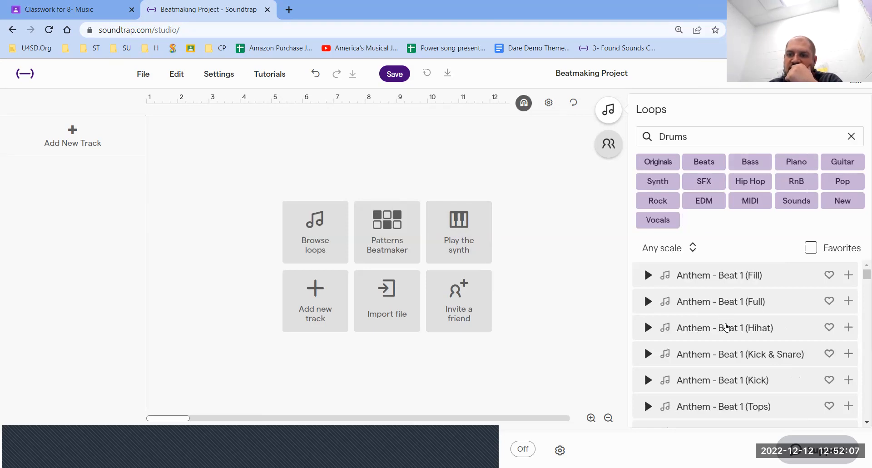
{"action": "scroll", "coordinate": [725, 326], "scroll_direction": "down", "scroll_amount": 10}
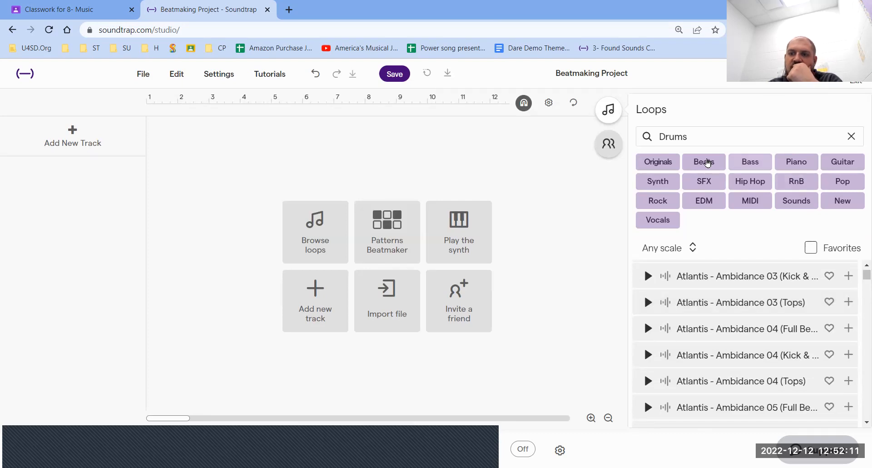
{"action": "left_click", "coordinate": [616, 119]}
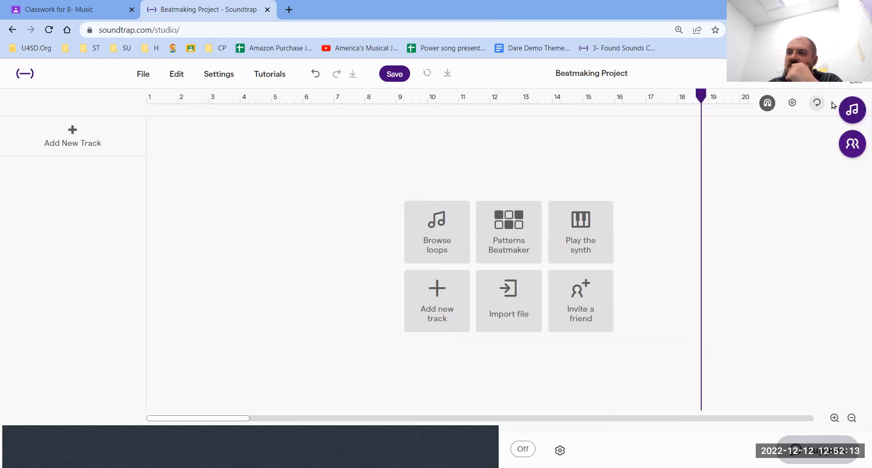
{"action": "left_click", "coordinate": [842, 112]}
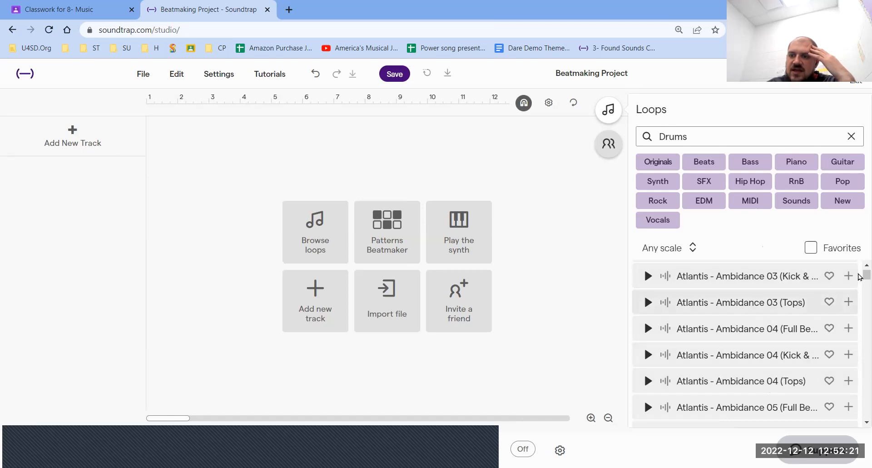
{"action": "scroll", "coordinate": [860, 312], "scroll_direction": "down", "scroll_amount": 20}
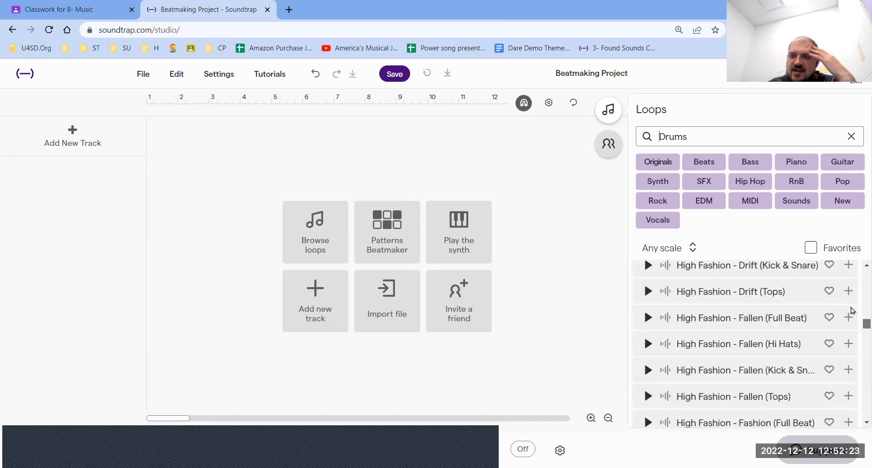
{"action": "scroll", "coordinate": [845, 372], "scroll_direction": "down", "scroll_amount": 10}
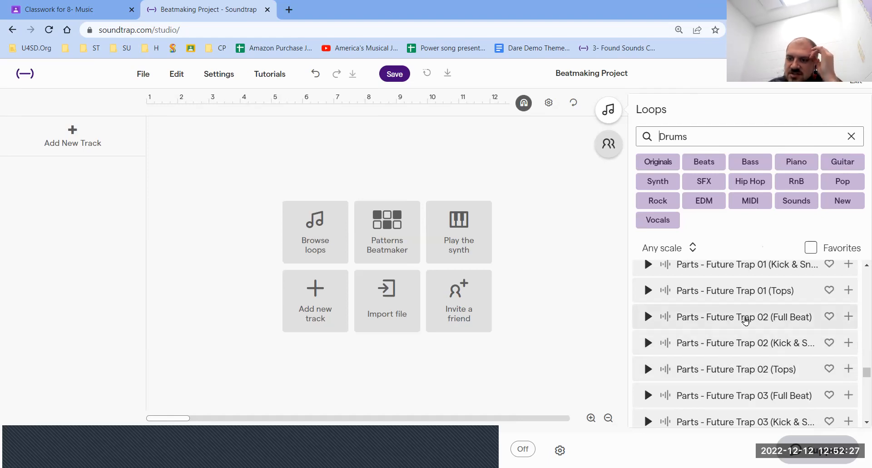
{"action": "left_click", "coordinate": [745, 320]}
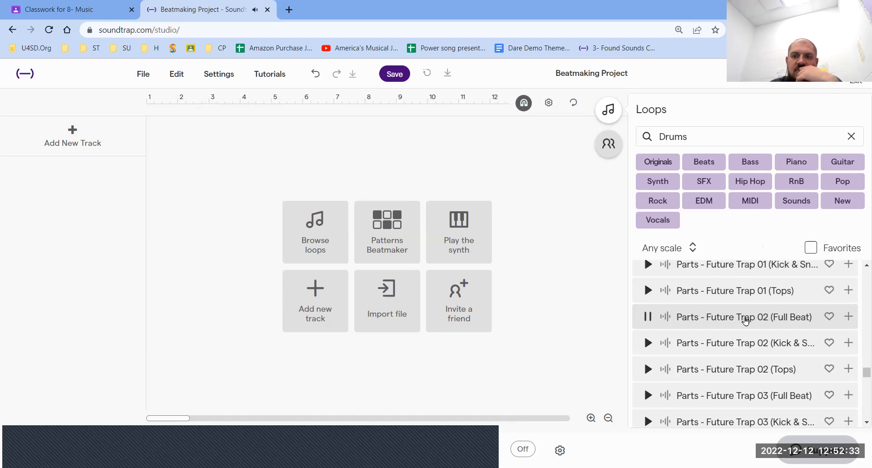
{"action": "double_click", "coordinate": [745, 320]}
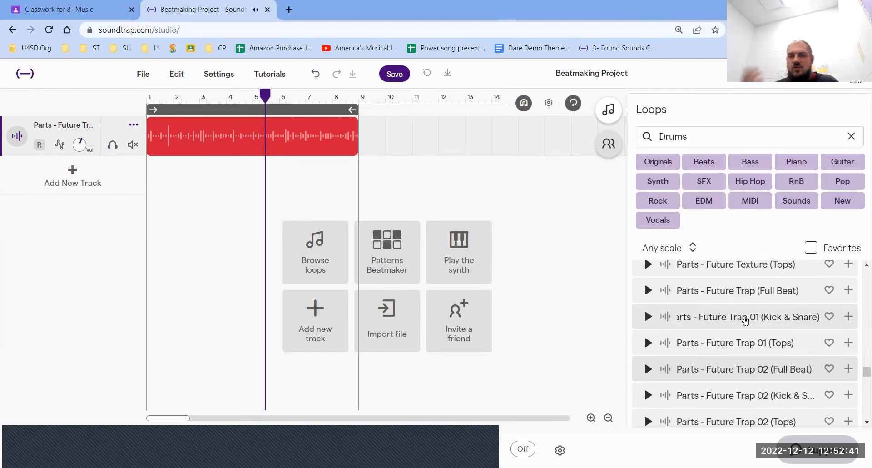
{"action": "left_click", "coordinate": [745, 321]}
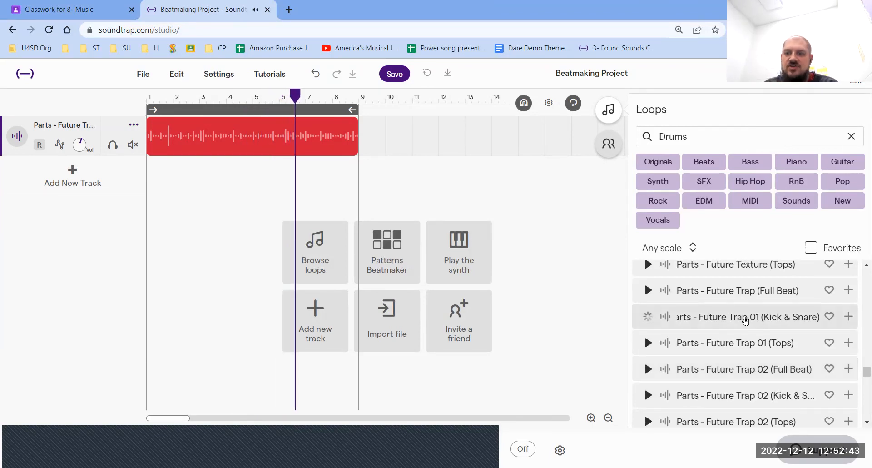
{"action": "left_click", "coordinate": [651, 321]}
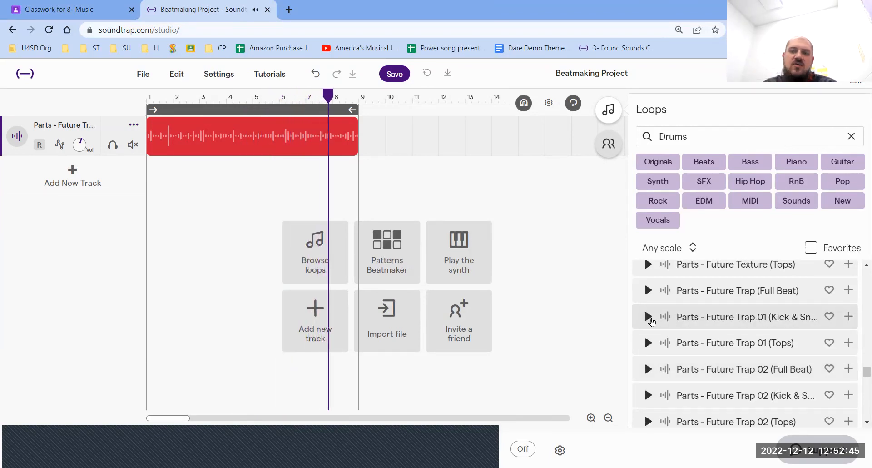
Filter the loops to Bass instead of Drums and preview Synth - Amped and Toast - Crazy Flute (Bass Kicky)
{"action": "left_click", "coordinate": [851, 136]}
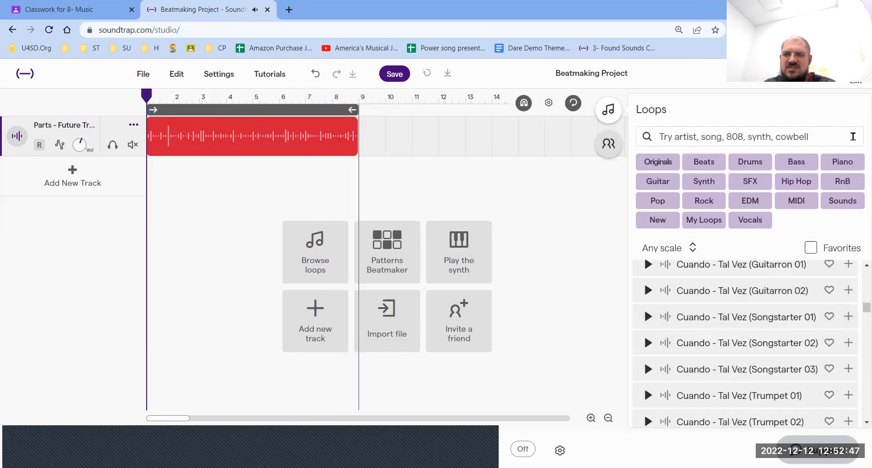
{"action": "left_click", "coordinate": [796, 162]}
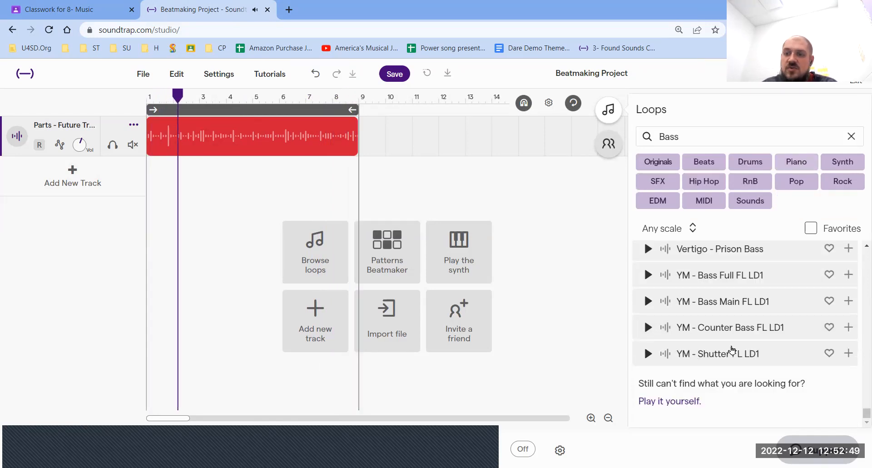
{"action": "scroll", "coordinate": [731, 348], "scroll_direction": "up", "scroll_amount": 10}
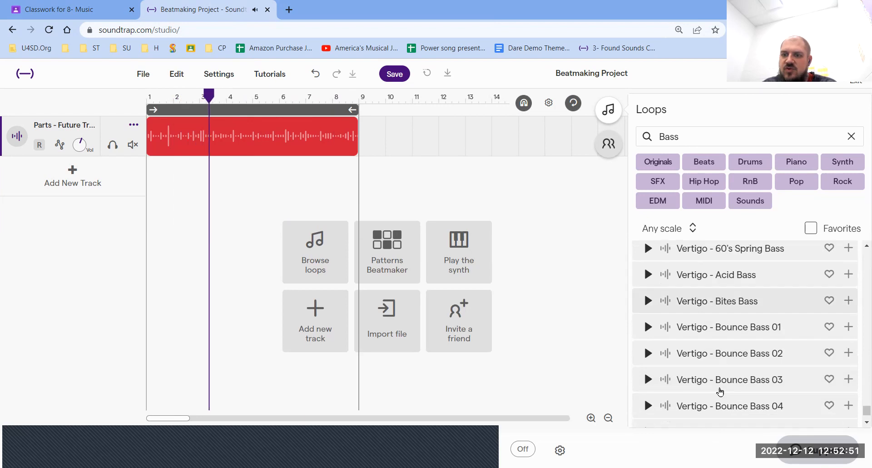
{"action": "scroll", "coordinate": [720, 390], "scroll_direction": "up", "scroll_amount": 5}
{"action": "left_click", "coordinate": [760, 320]}
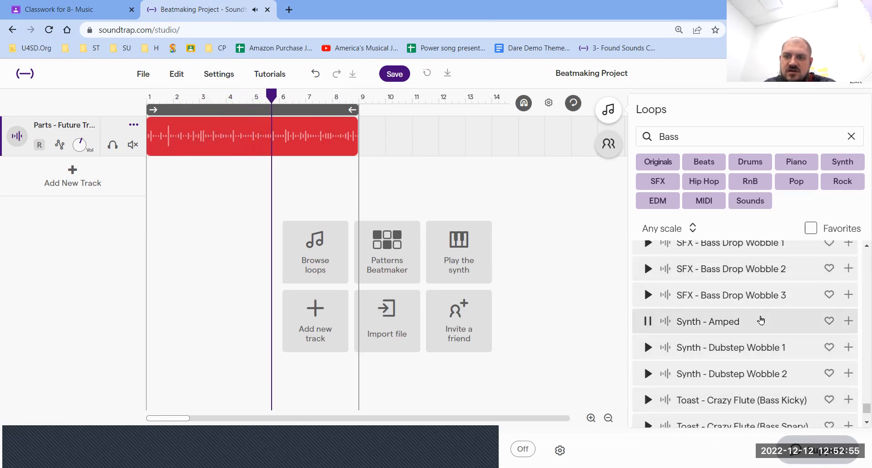
{"action": "scroll", "coordinate": [760, 320], "scroll_direction": "down", "scroll_amount": 2}
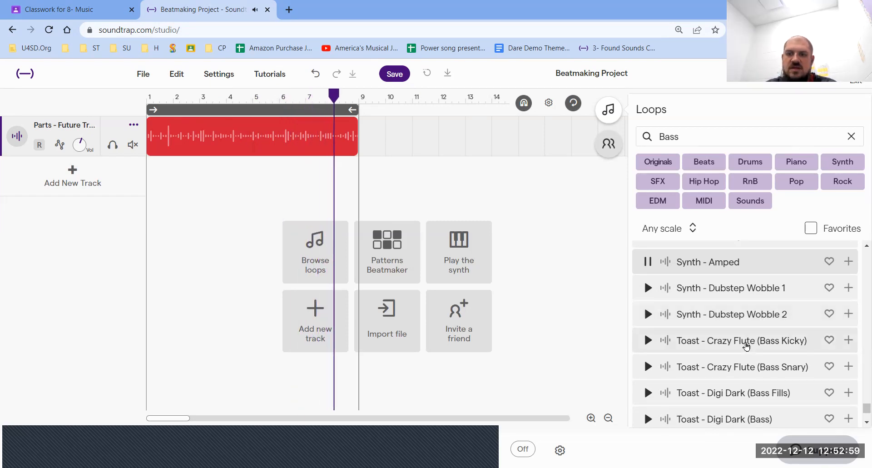
{"action": "left_click", "coordinate": [746, 344]}
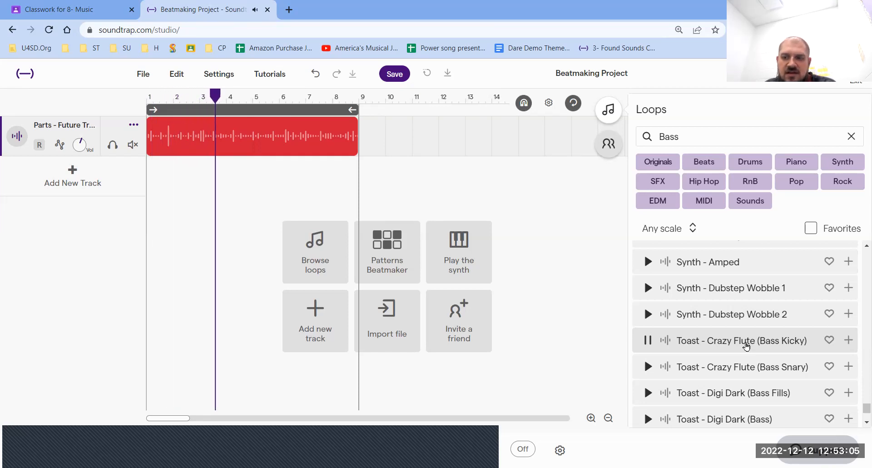
Preview the Monarch - Electric Bass 07 loop and add it as a second track
{"action": "scroll", "coordinate": [745, 340], "scroll_direction": "up", "scroll_amount": 10}
{"action": "scroll", "coordinate": [758, 282], "scroll_direction": "up", "scroll_amount": 10}
{"action": "left_click", "coordinate": [758, 282]}
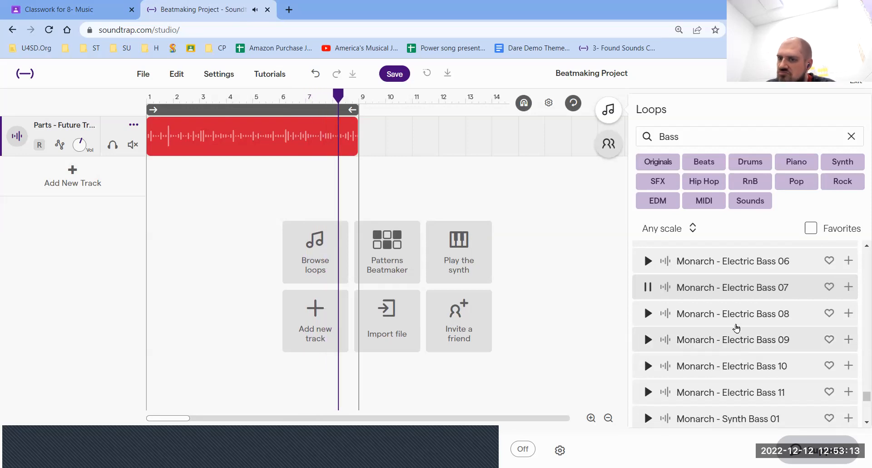
{"action": "left_click", "coordinate": [745, 293]}
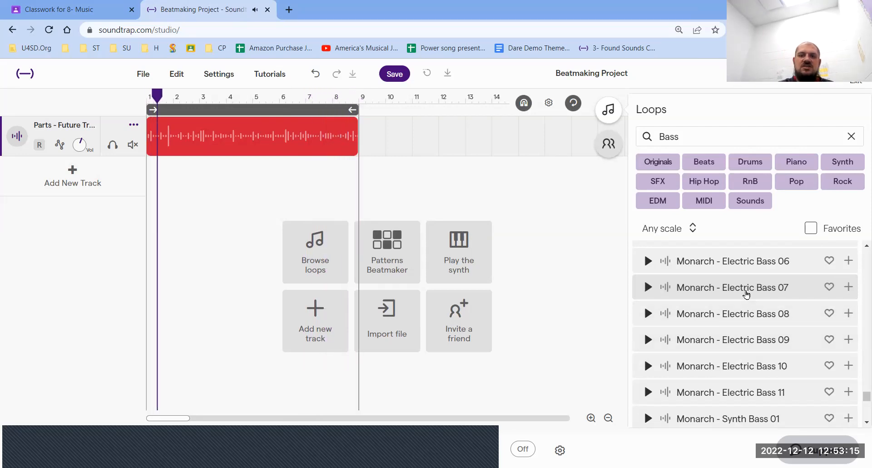
{"action": "double_click", "coordinate": [746, 294]}
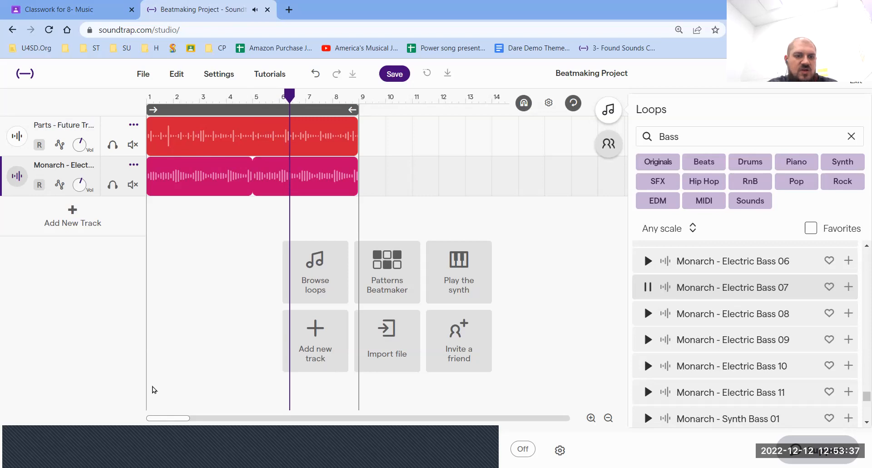
{"action": "left_click", "coordinate": [153, 388]}
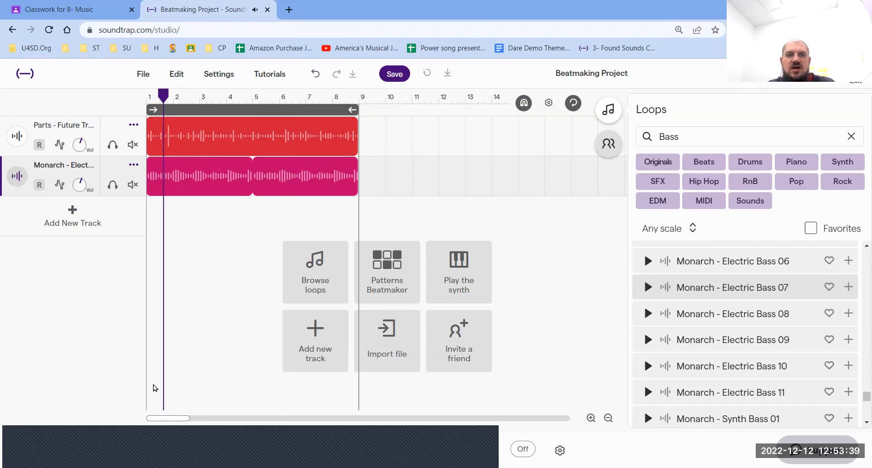
Try shifting the Future Trap drum region to start at measure 5, and undo the move
{"action": "left_click", "coordinate": [271, 136]}
{"action": "left_click_drag", "start_coordinate": [271, 136], "coordinate": [376, 136]}
{"action": "left_click", "coordinate": [295, 165]}
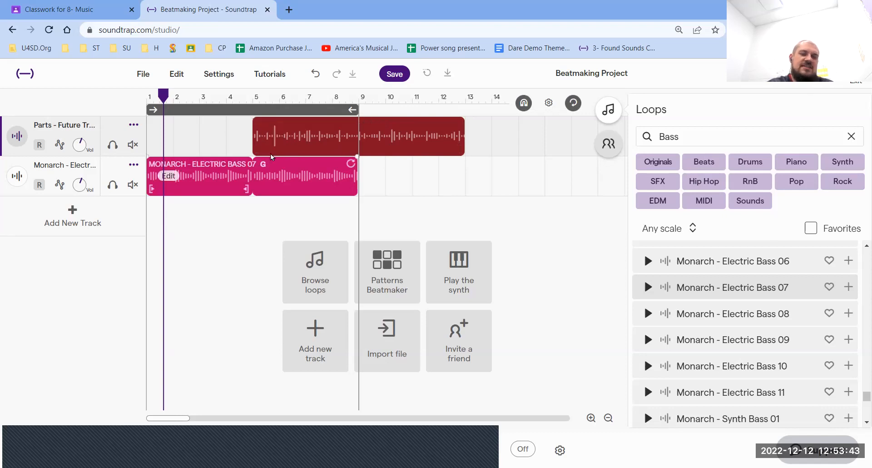
{"action": "left_click", "coordinate": [271, 155]}
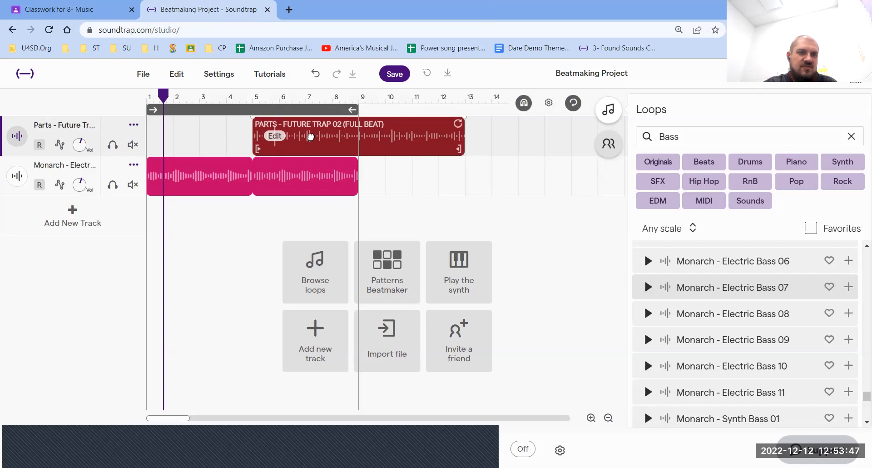
{"action": "key", "text": "ctrl+z"}
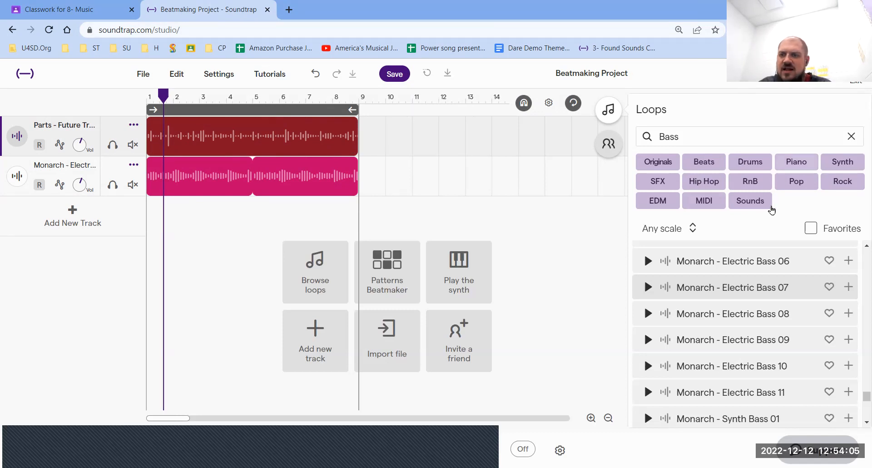
Filter the loops to Synth, preview Kandy - Monke (Chord Synth Guitar Intenser), add it as a track and place the playhead in measure 2
{"action": "left_click", "coordinate": [851, 138]}
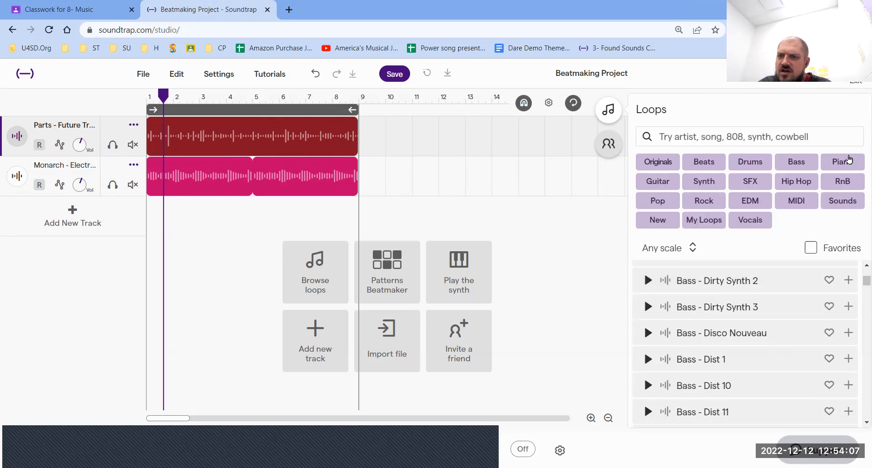
{"action": "left_click", "coordinate": [704, 182]}
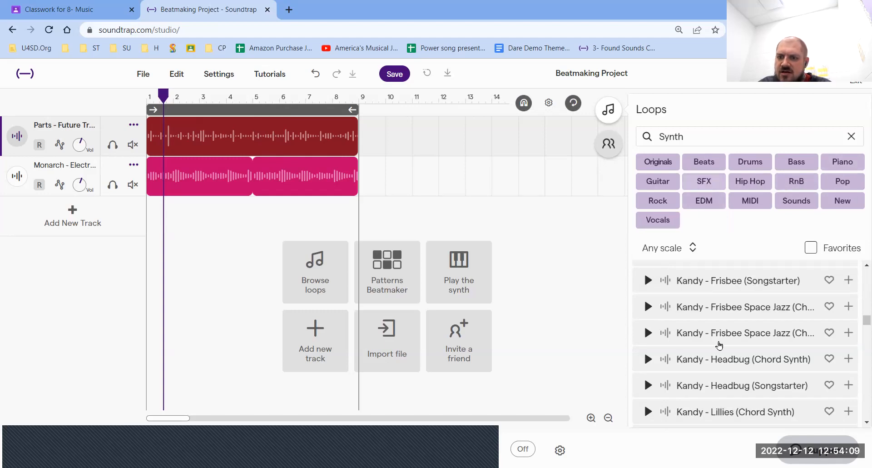
{"action": "scroll", "coordinate": [733, 330], "scroll_direction": "down", "scroll_amount": 4}
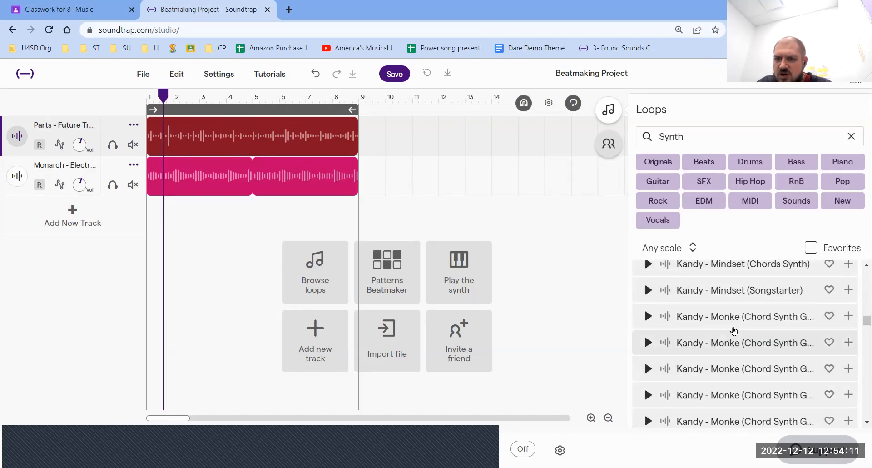
{"action": "scroll", "coordinate": [763, 285], "scroll_direction": "down", "scroll_amount": 1}
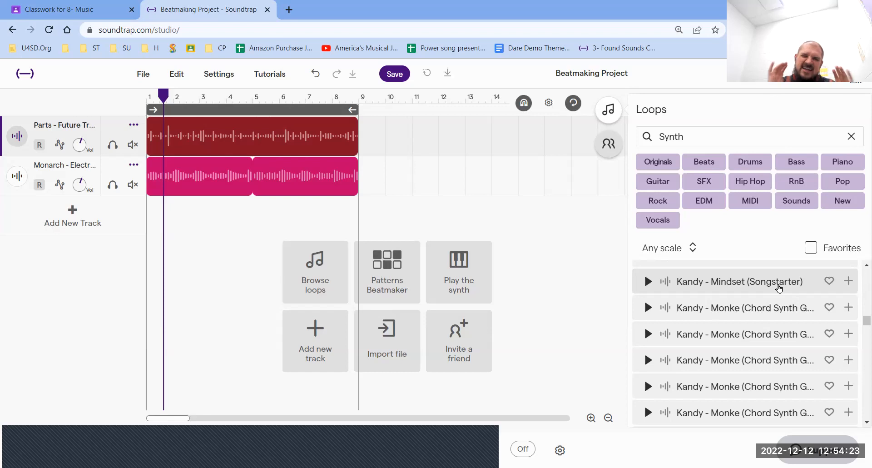
{"action": "scroll", "coordinate": [778, 287], "scroll_direction": "down", "scroll_amount": 5}
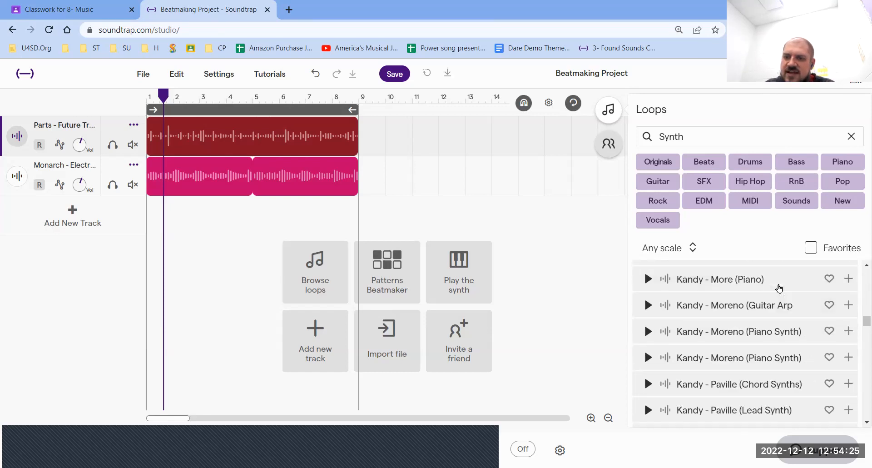
{"action": "scroll", "coordinate": [778, 288], "scroll_direction": "up", "scroll_amount": 3}
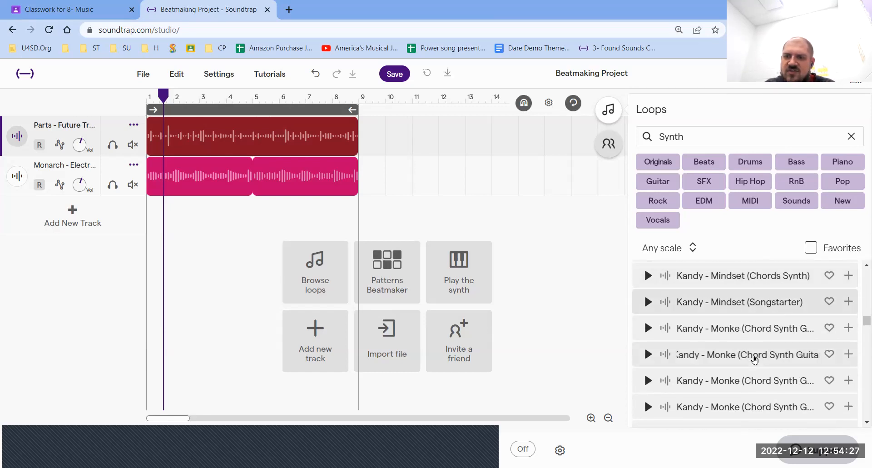
{"action": "left_click", "coordinate": [753, 355]}
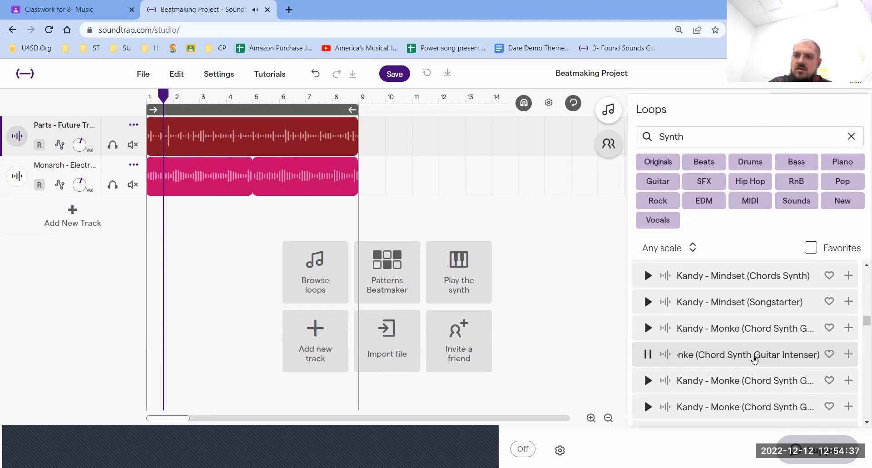
{"action": "double_click", "coordinate": [754, 359]}
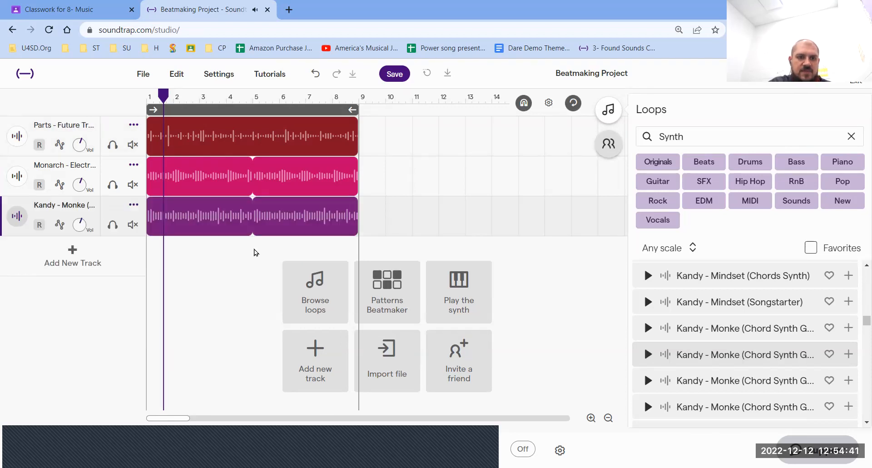
{"action": "left_click", "coordinate": [190, 93]}
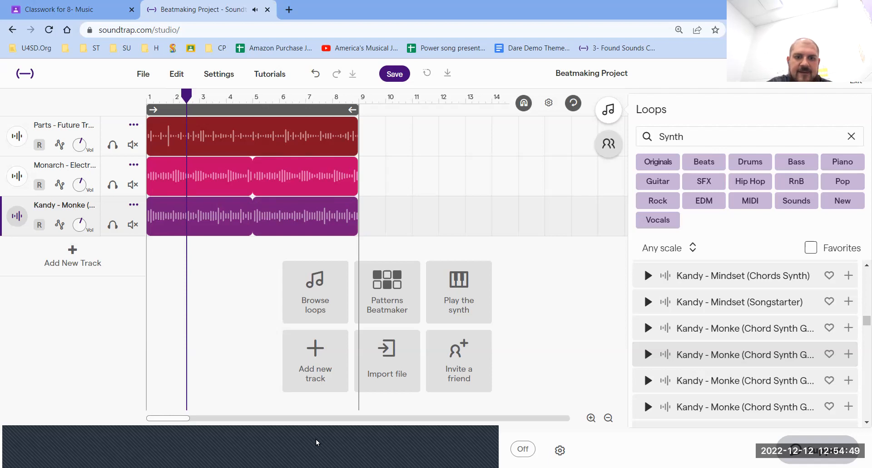
Play back the three layered tracks, and delete the Kandy - Monke loop from the third track
{"action": "key", "text": "space"}
{"action": "left_click_drag", "start_coordinate": [317, 440], "coordinate": [315, 332]}
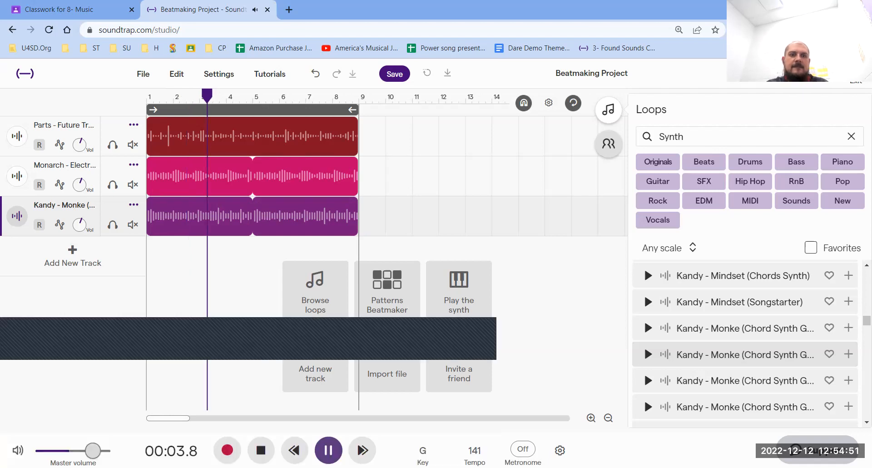
{"action": "key", "text": "space"}
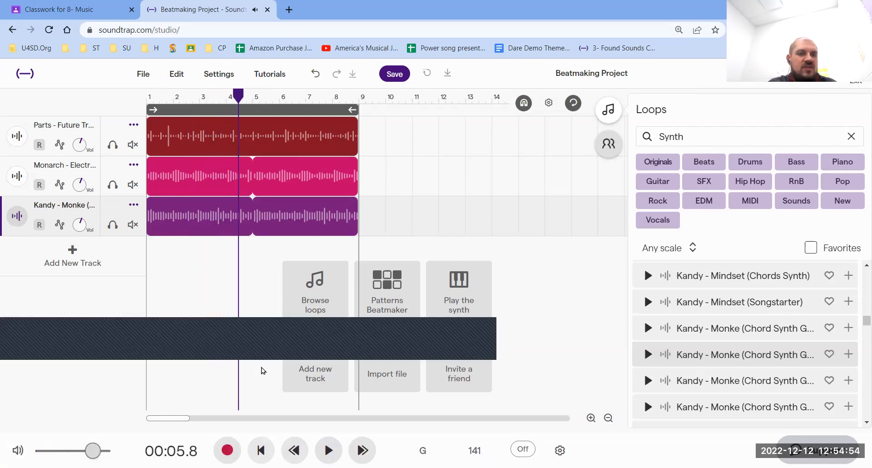
{"action": "left_click", "coordinate": [231, 201]}
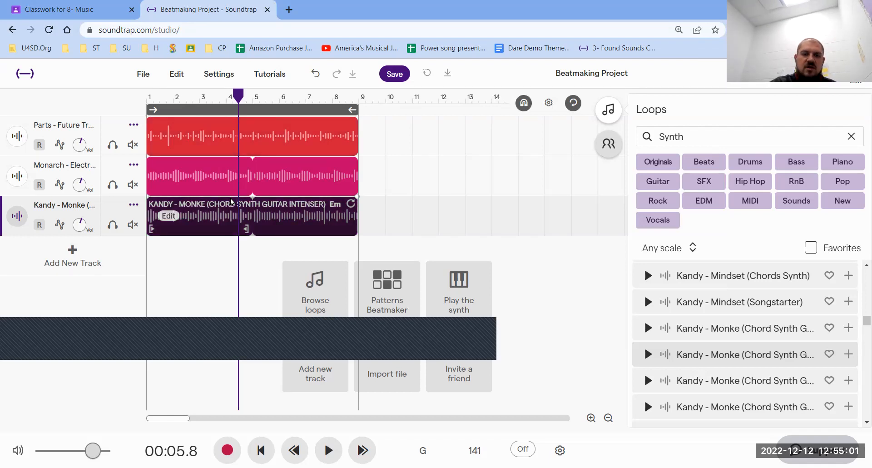
{"action": "key", "text": "Delete"}
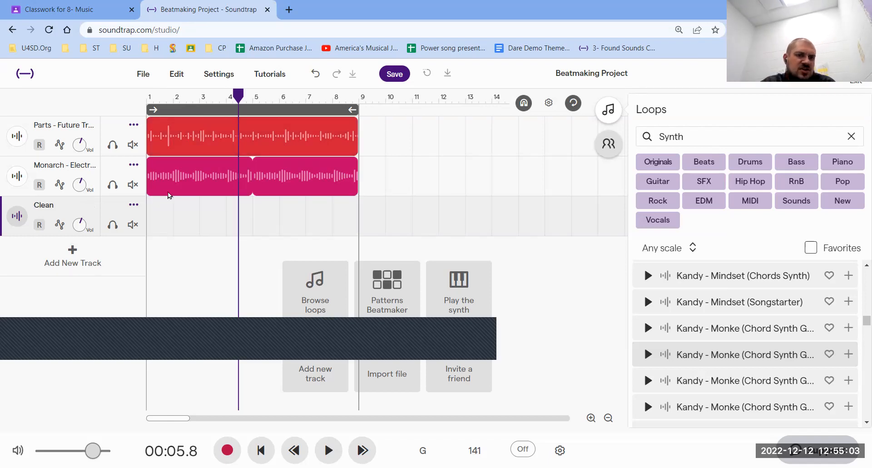
Try soloing the Monarch electric bass track, and turn its solo off again
{"action": "left_click", "coordinate": [112, 185]}
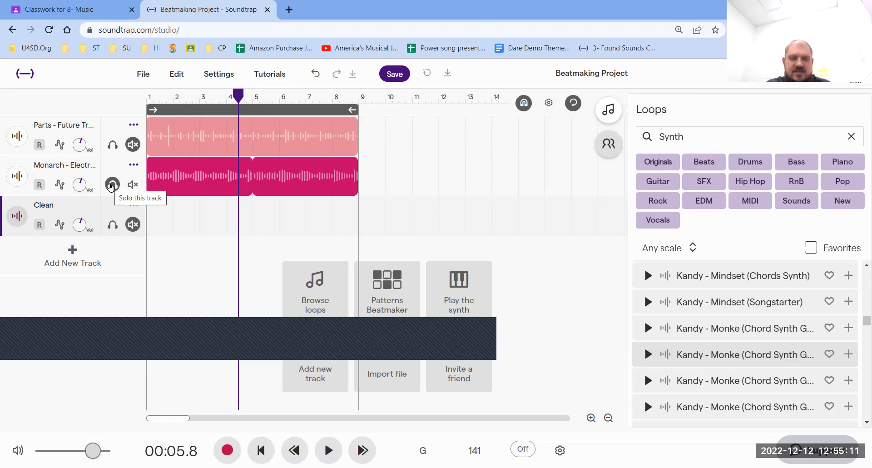
{"action": "left_click", "coordinate": [111, 184]}
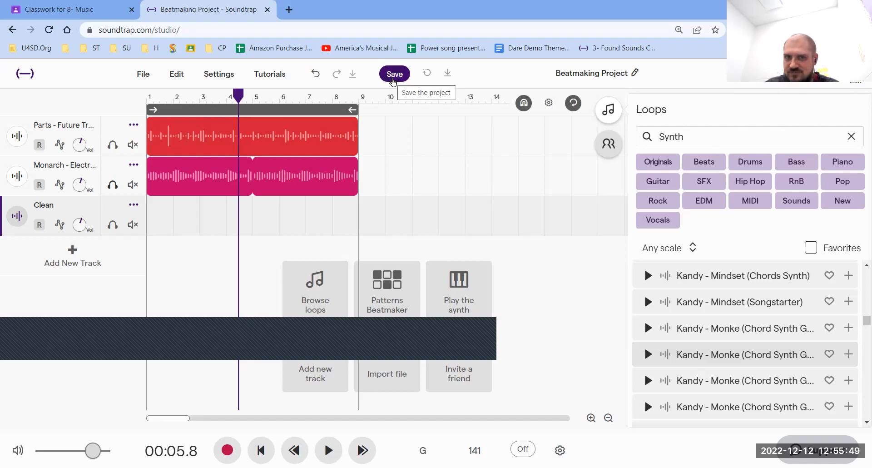
Save the Beatmaking Project and copy its full Soundtrap URL from the browser's address
{"action": "left_click", "coordinate": [394, 74]}
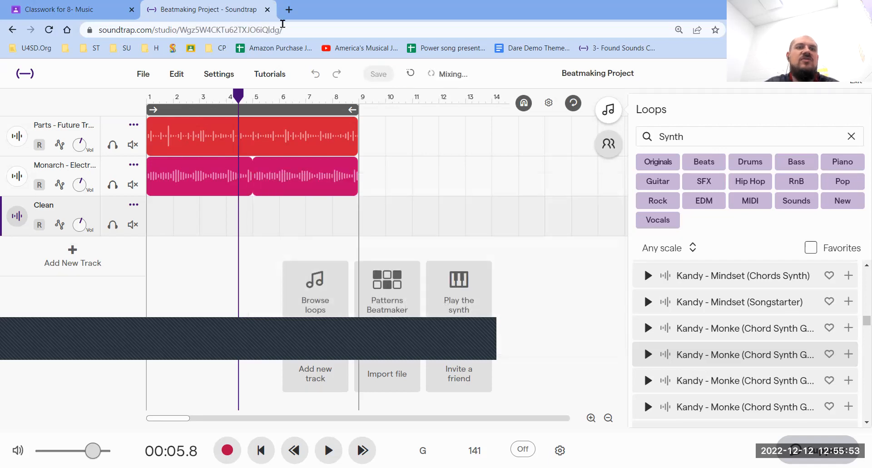
{"action": "left_click", "coordinate": [164, 30]}
{"action": "left_click_drag", "start_coordinate": [165, 25], "coordinate": [96, 34]}
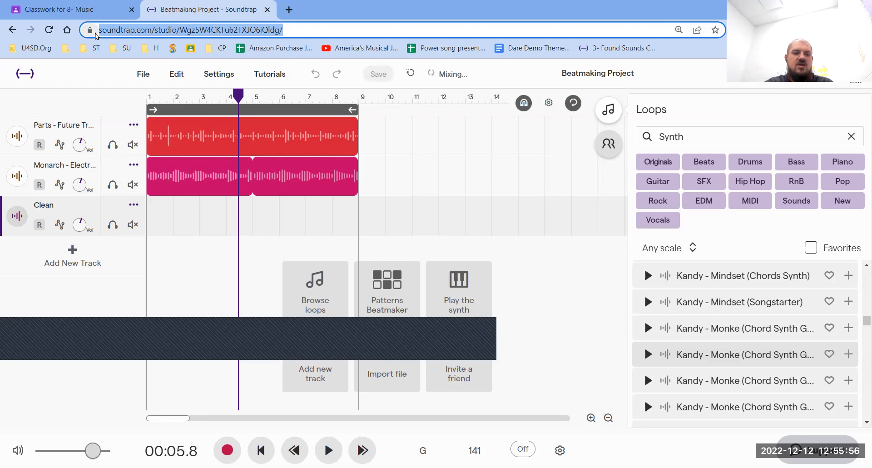
{"action": "right_click", "coordinate": [128, 34]}
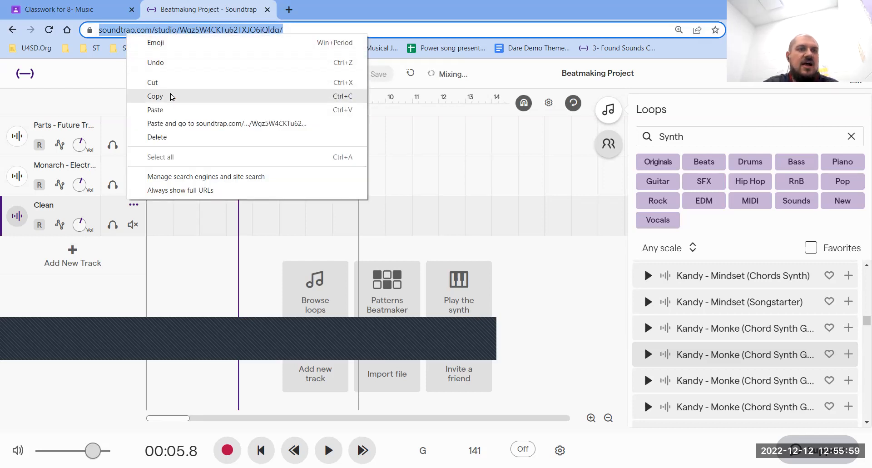
{"action": "left_click", "coordinate": [168, 96]}
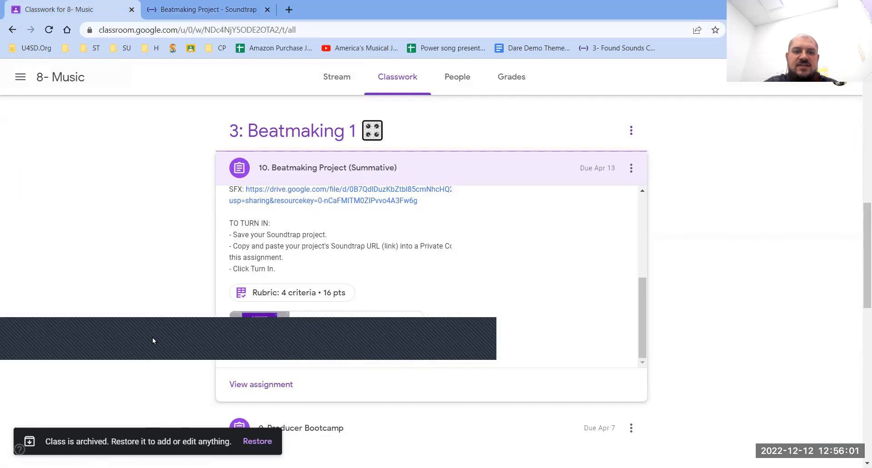
Switch to Google Classroom and open the instructions of the assignment "10. Beatmaking Project (Summative)"
{"action": "left_click", "coordinate": [100, 8]}
{"action": "left_click", "coordinate": [284, 390]}
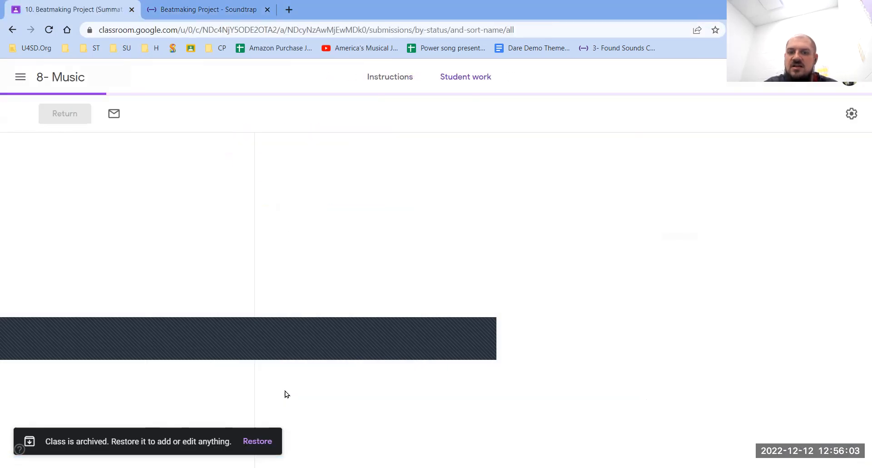
{"action": "left_click", "coordinate": [395, 81]}
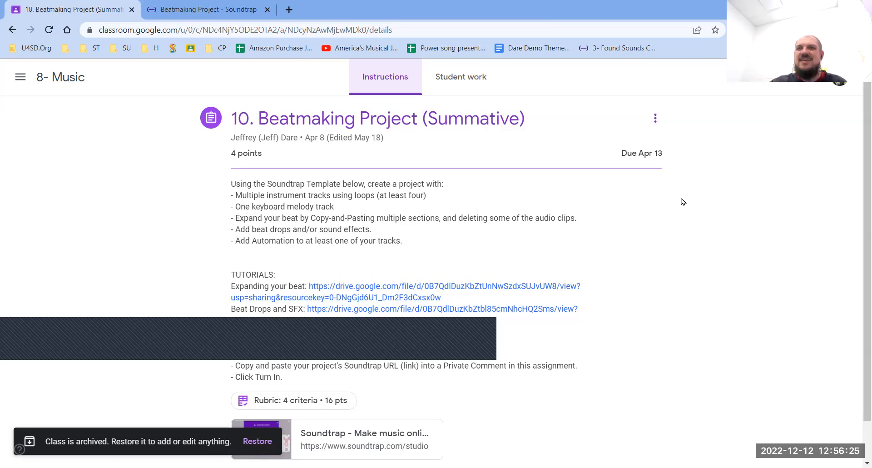
Return to the Soundtrap project and place the playhead at the end of the loops, at measure 9
{"action": "left_click", "coordinate": [227, 10]}
{"action": "left_click", "coordinate": [359, 97]}
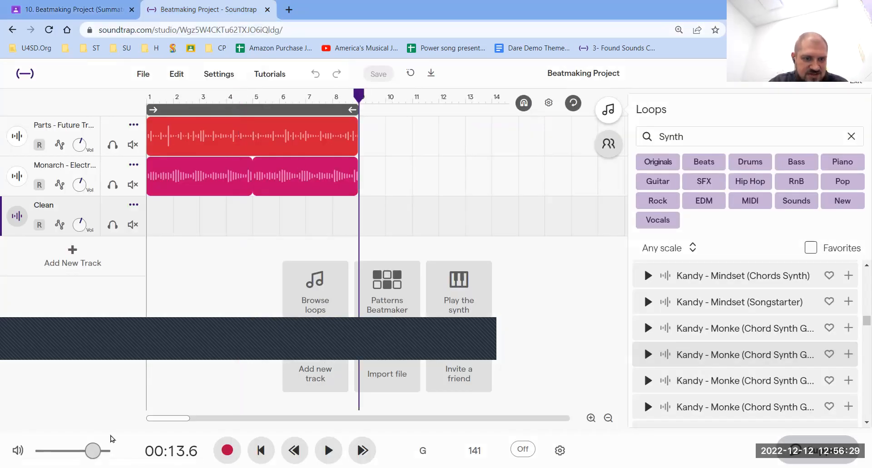